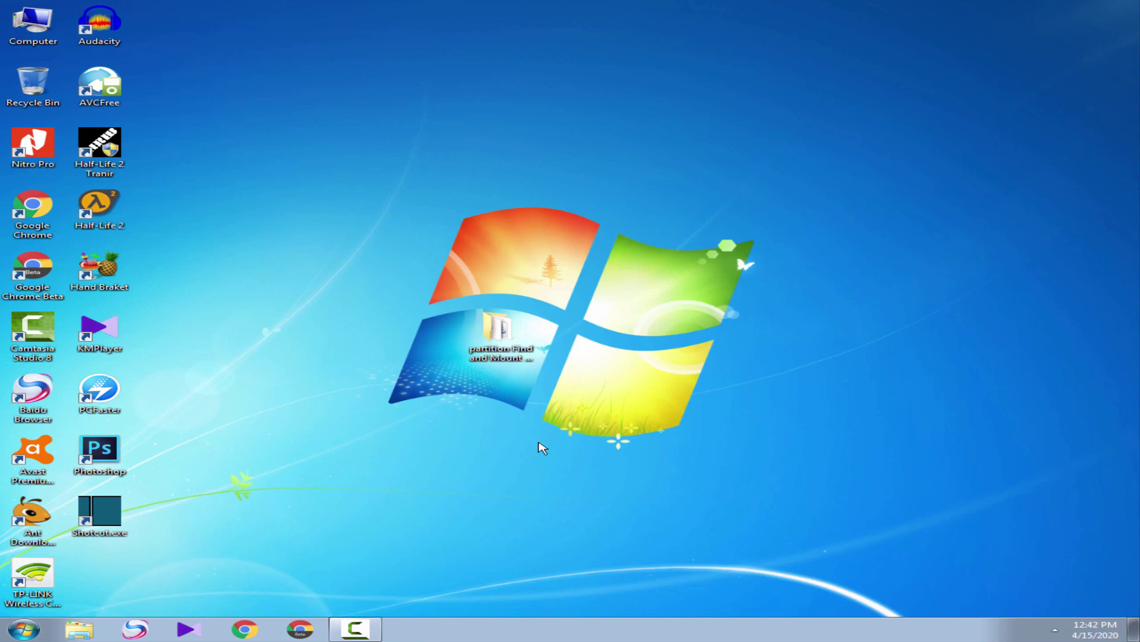
- Open the partition Find and Mount 2.31 folder on the desktop and launch FindAndMount.exe
{"action": "left_click", "coordinate": [504, 329]}
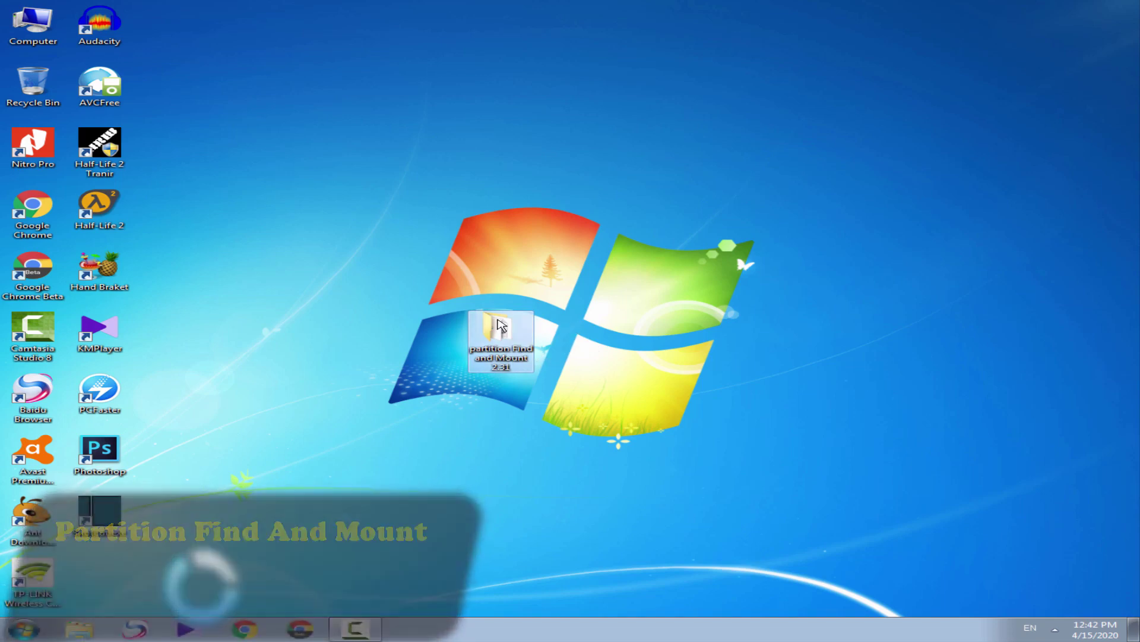
{"action": "double_click", "coordinate": [502, 326]}
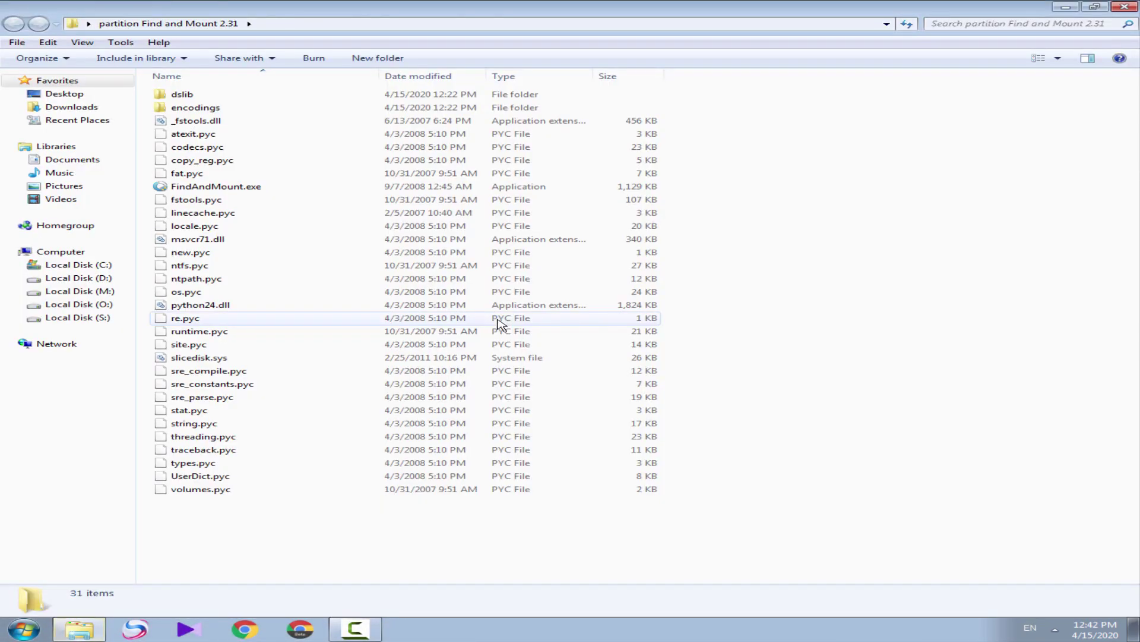
{"action": "double_click", "coordinate": [351, 189]}
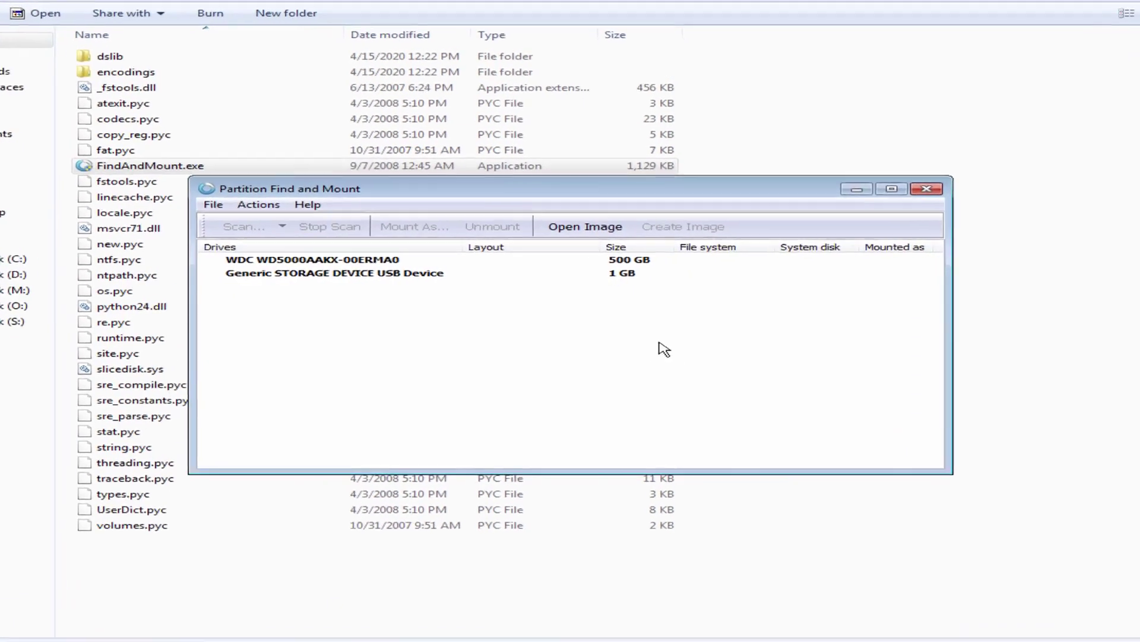
- Start a Thorough Scan of the Generic STORAGE DEVICE USB Device
{"action": "left_click", "coordinate": [367, 270]}
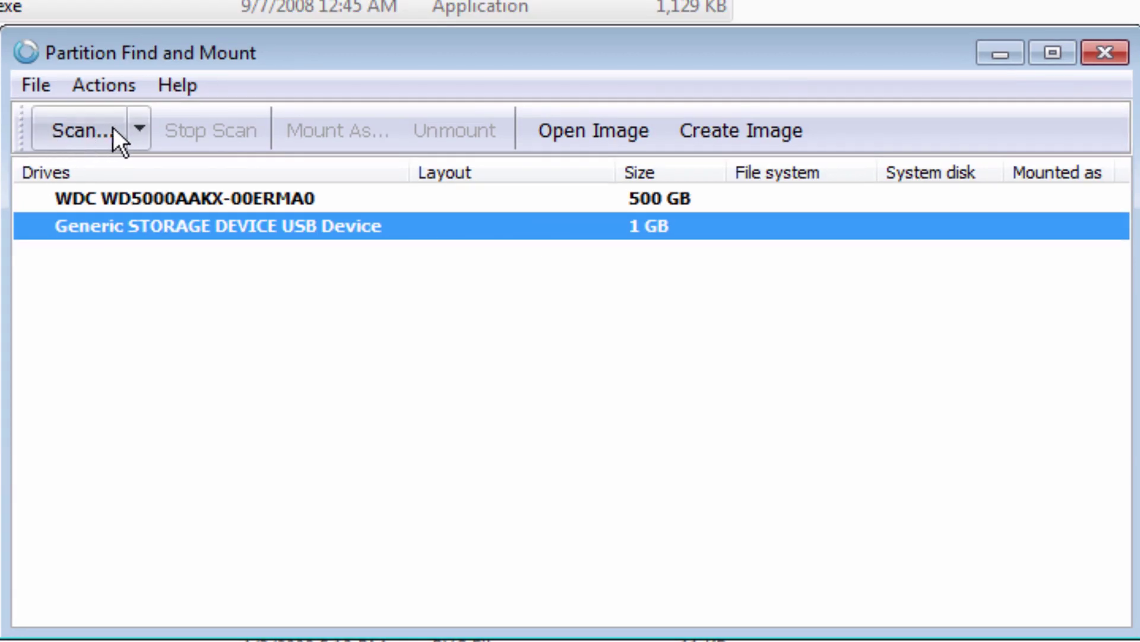
{"action": "left_click", "coordinate": [109, 128]}
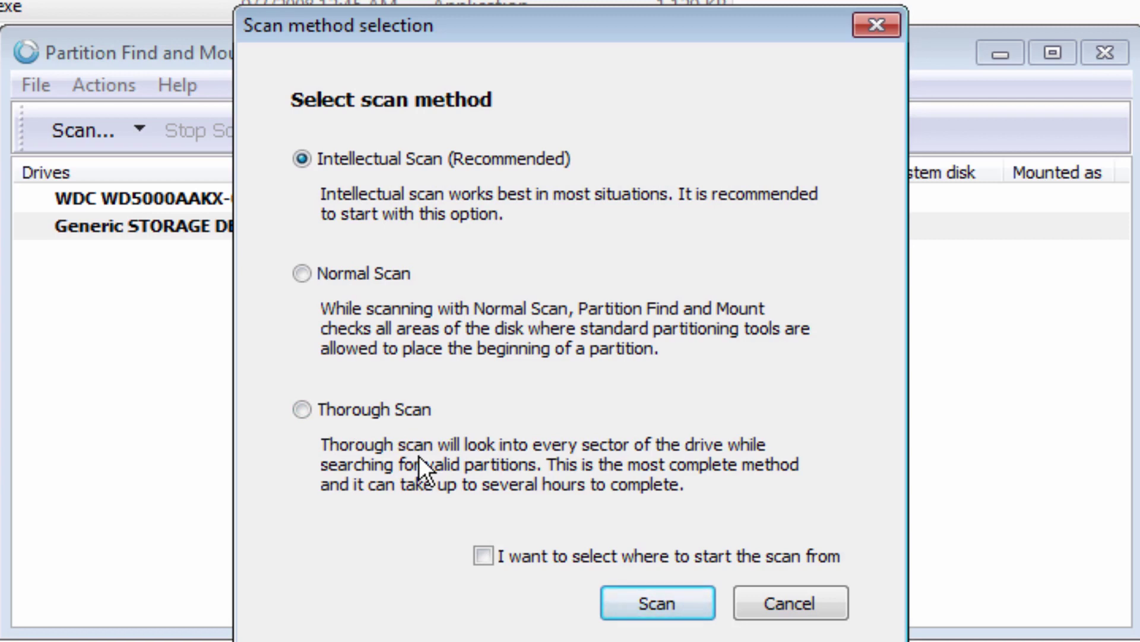
{"action": "left_click", "coordinate": [415, 409]}
{"action": "left_click", "coordinate": [640, 603]}
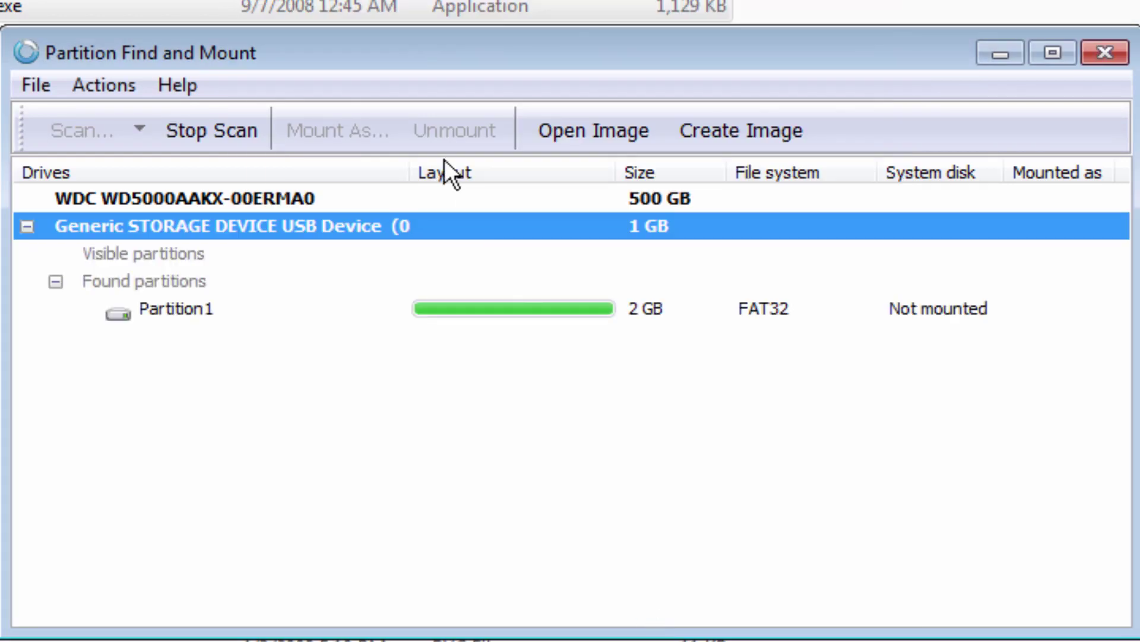
- Widen the Drives column, enlarge the program window and select the found Partition1
{"action": "left_click_drag", "start_coordinate": [411, 164], "coordinate": [611, 166]}
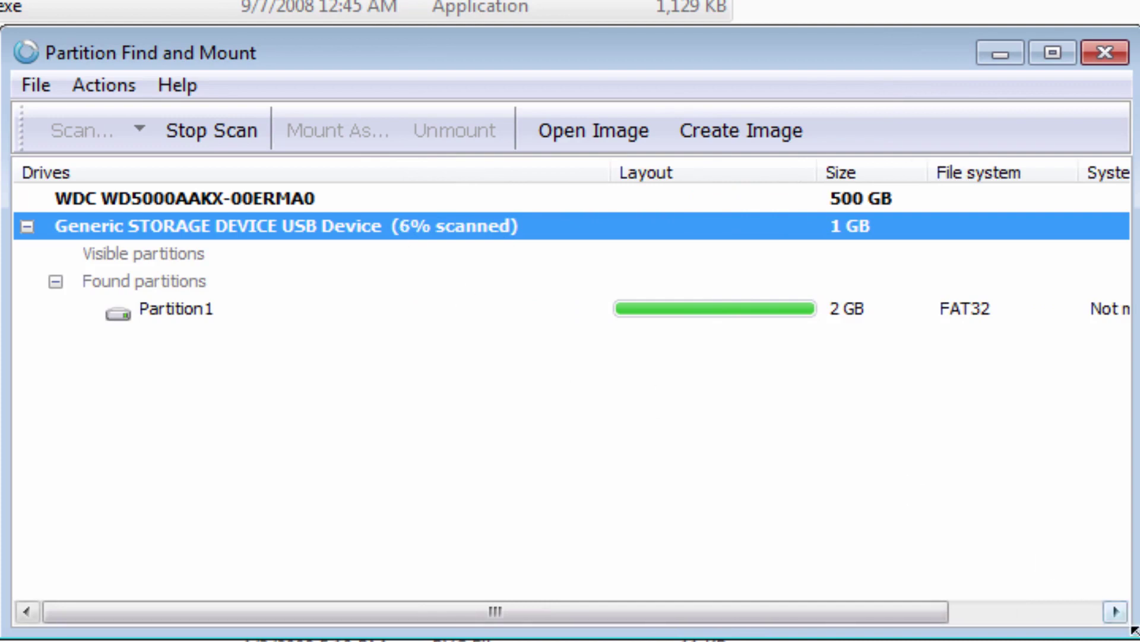
{"action": "left_click_drag", "start_coordinate": [1130, 638], "coordinate": [1139, 641]}
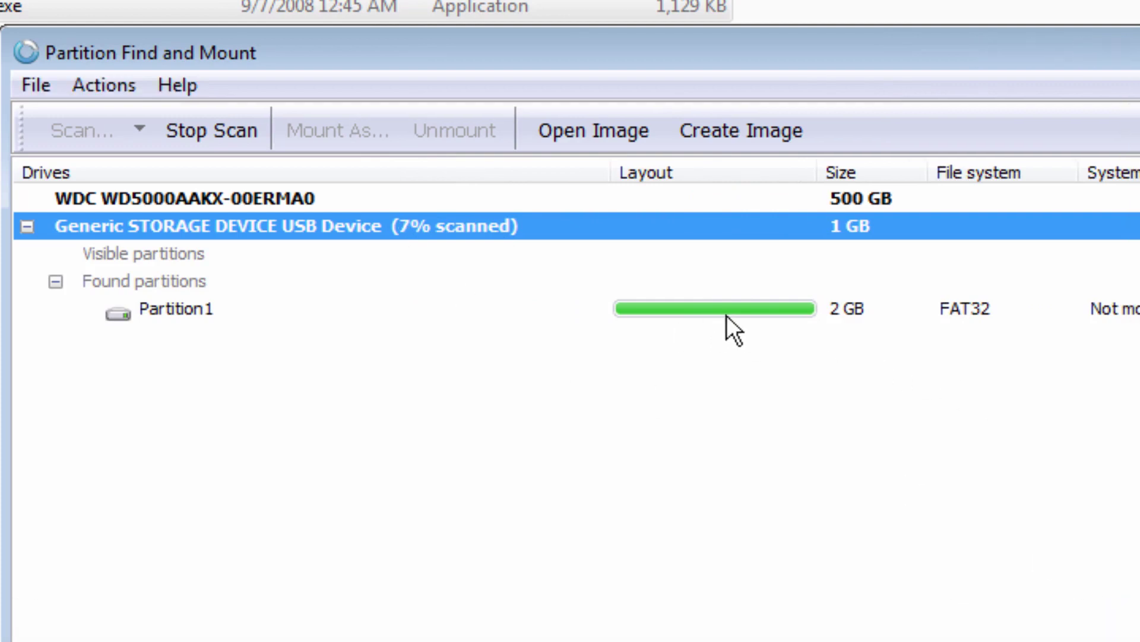
{"action": "left_click", "coordinate": [728, 310]}
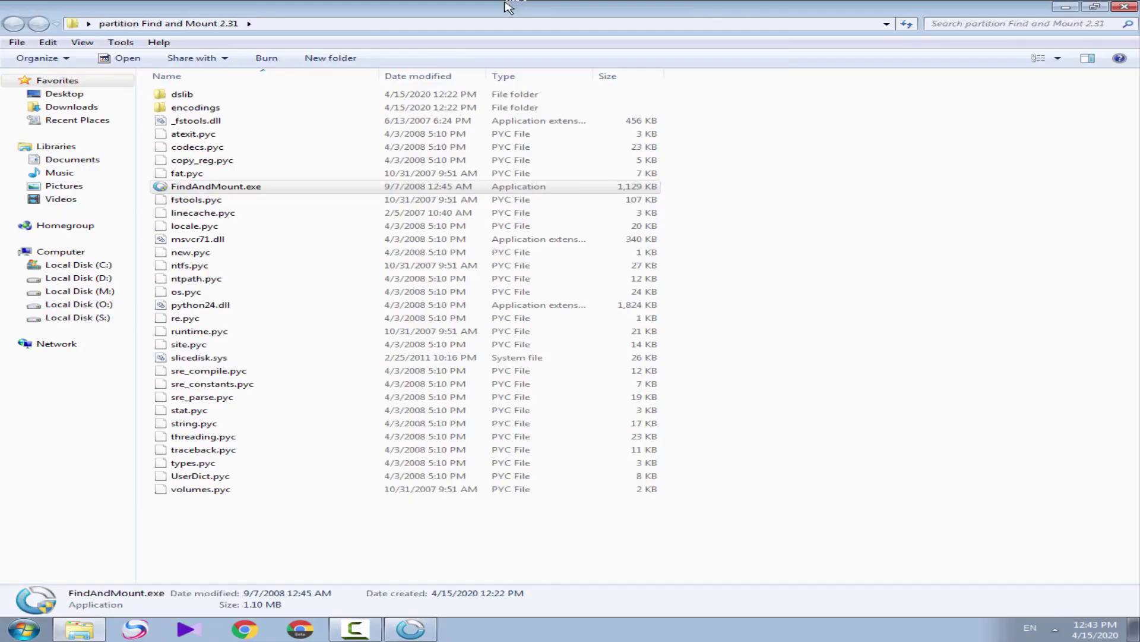
- Minimize the program folder, open Disk Management from the computer's management console and examine the partition on removable Disk 1
{"action": "left_click_drag", "start_coordinate": [585, 9], "coordinate": [598, 214]}
{"action": "left_click", "coordinate": [803, 208]}
{"action": "right_click", "coordinate": [45, 38]}
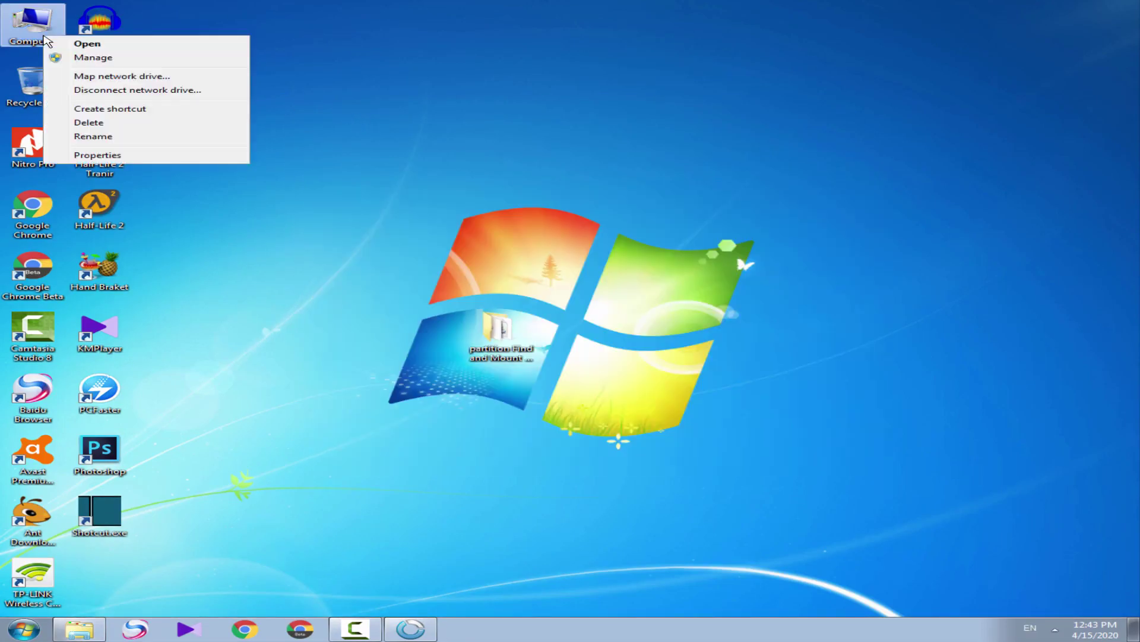
{"action": "left_click", "coordinate": [69, 59]}
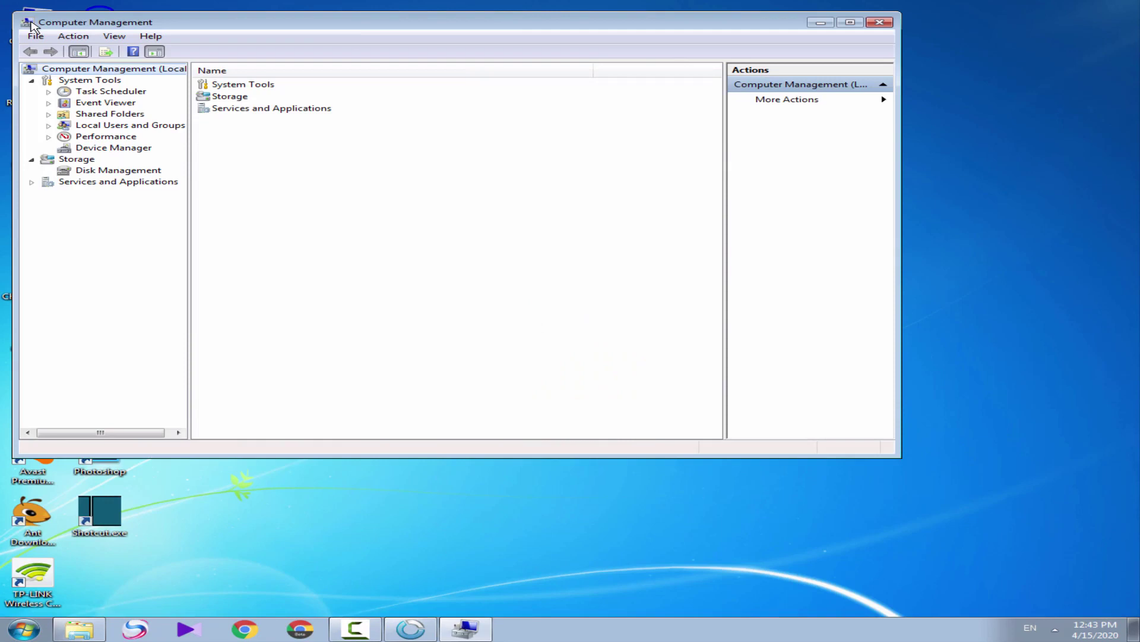
{"action": "left_click", "coordinate": [105, 172]}
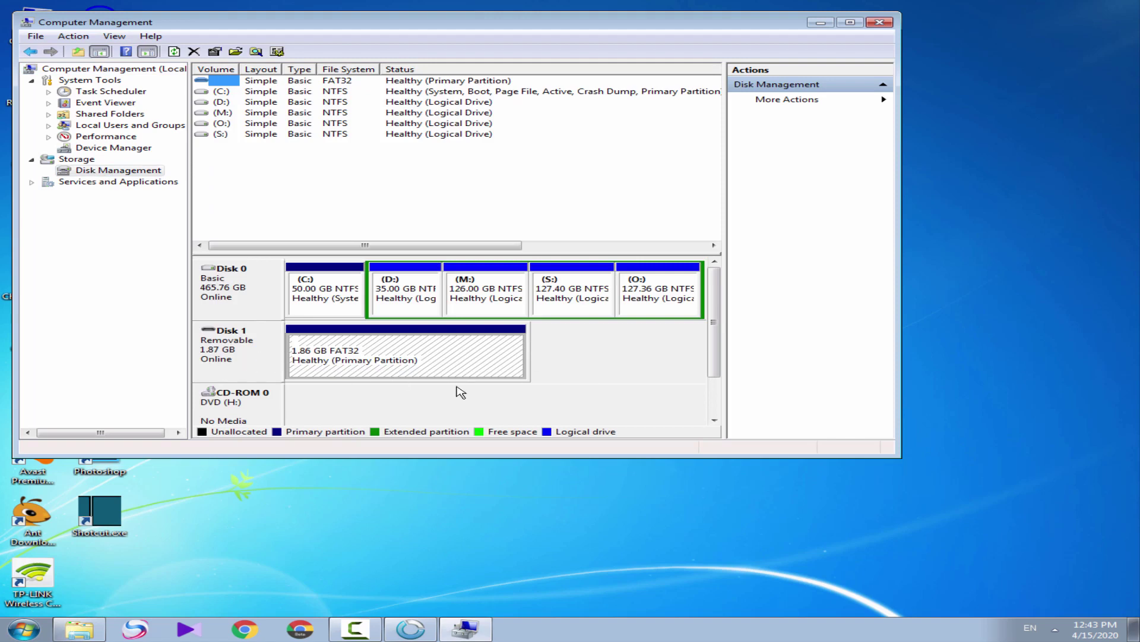
{"action": "left_click", "coordinate": [367, 364]}
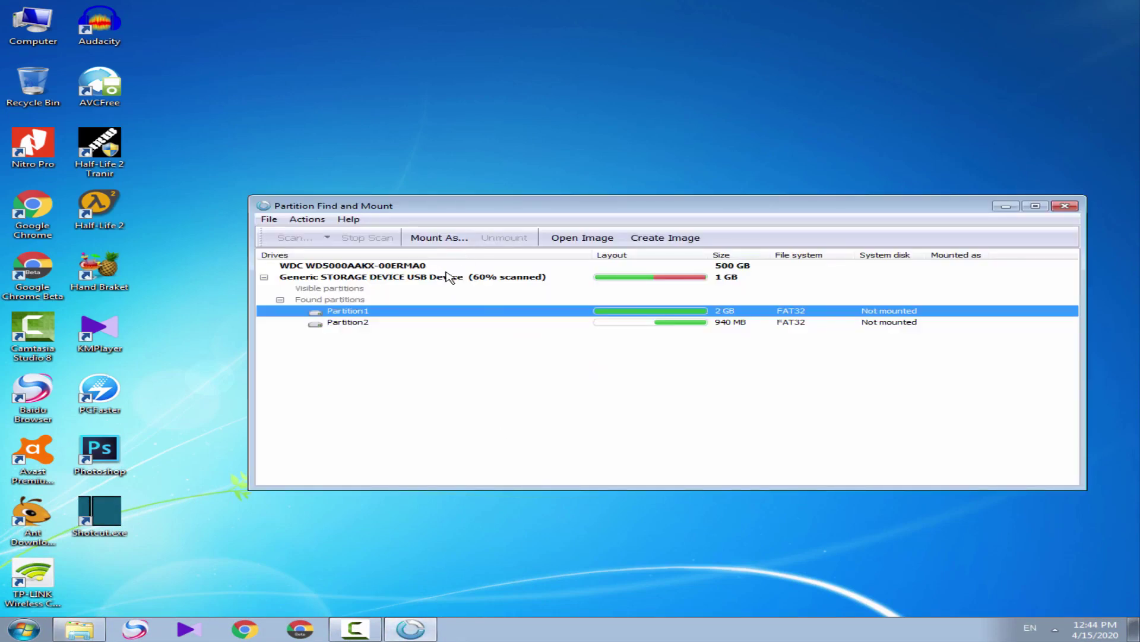
- Select the scanned USB device, check Disk 1 in Disk Management again and return to Partition Find and Mount
{"action": "left_click", "coordinate": [501, 277]}
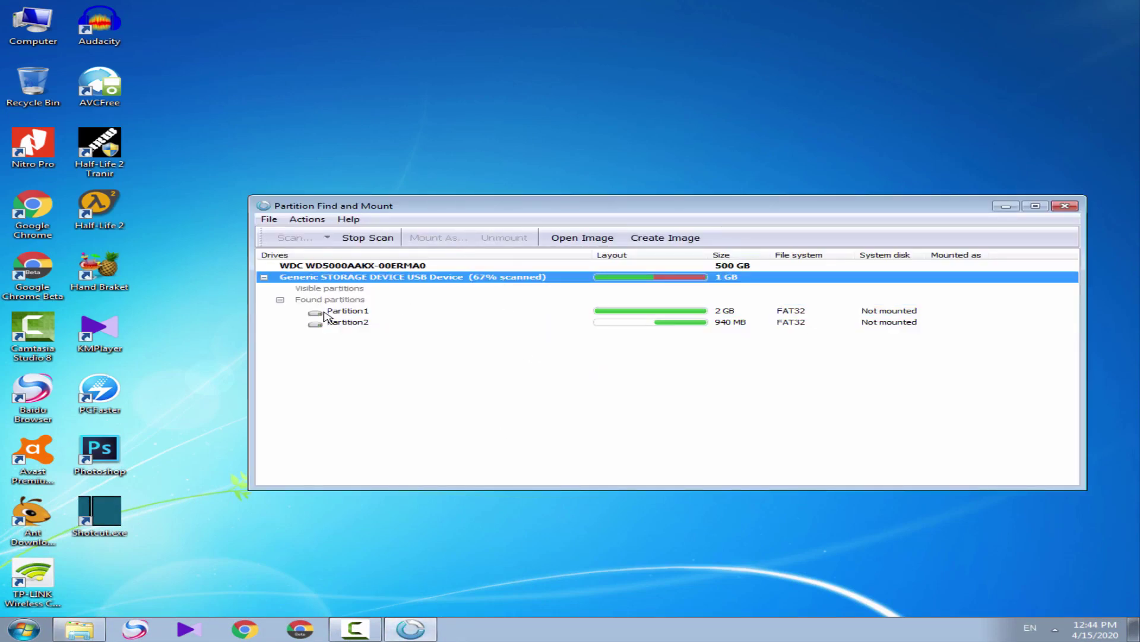
{"action": "right_click", "coordinate": [48, 23]}
{"action": "left_click", "coordinate": [87, 47]}
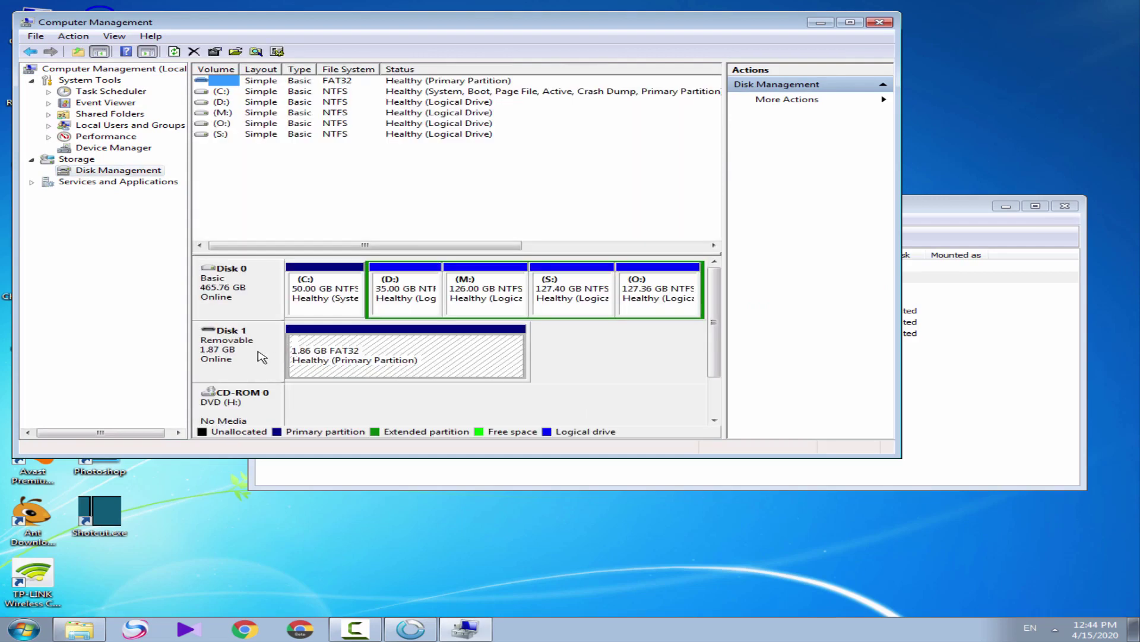
{"action": "left_click", "coordinate": [933, 205]}
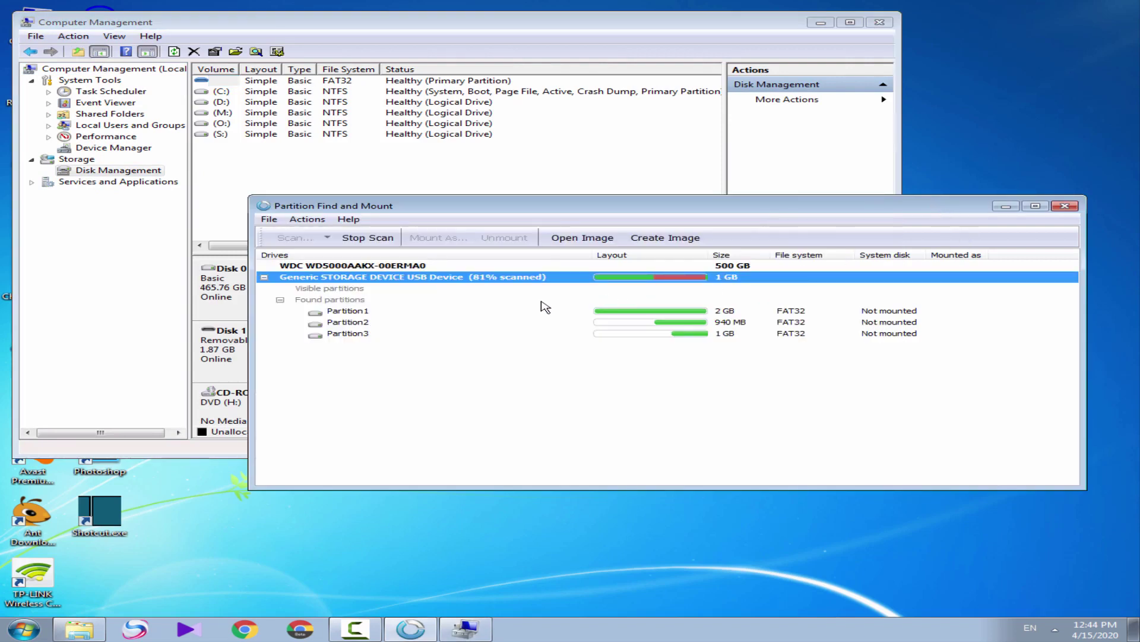
- Examine the size, layout and file system of each partition found on the USB device
{"action": "left_click", "coordinate": [516, 310]}
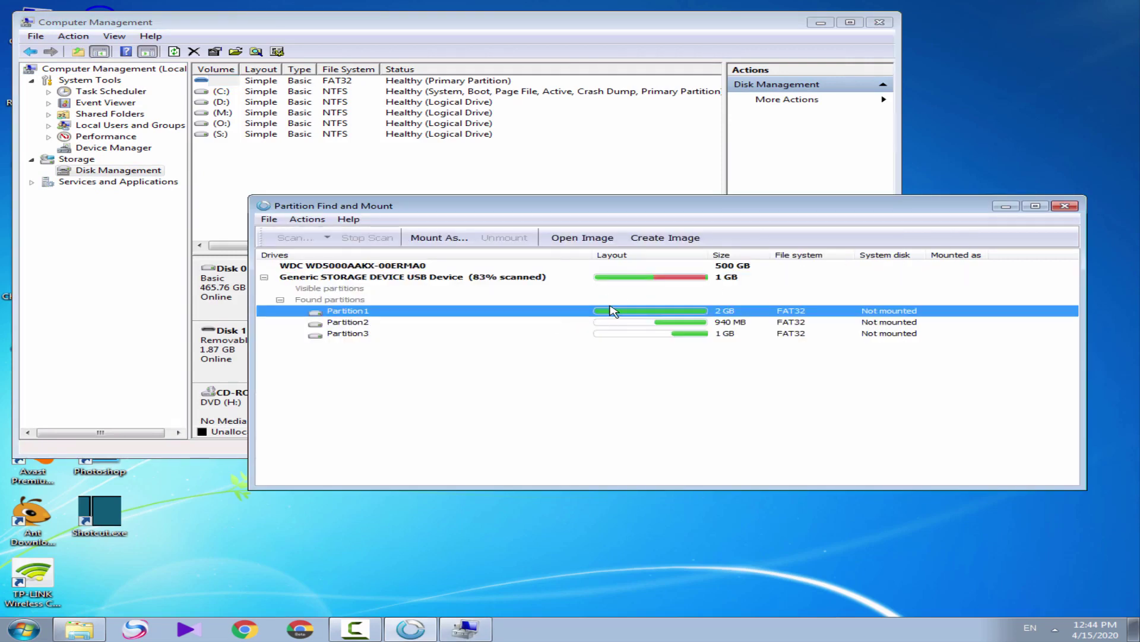
{"action": "left_click", "coordinate": [544, 322]}
{"action": "left_click", "coordinate": [546, 334]}
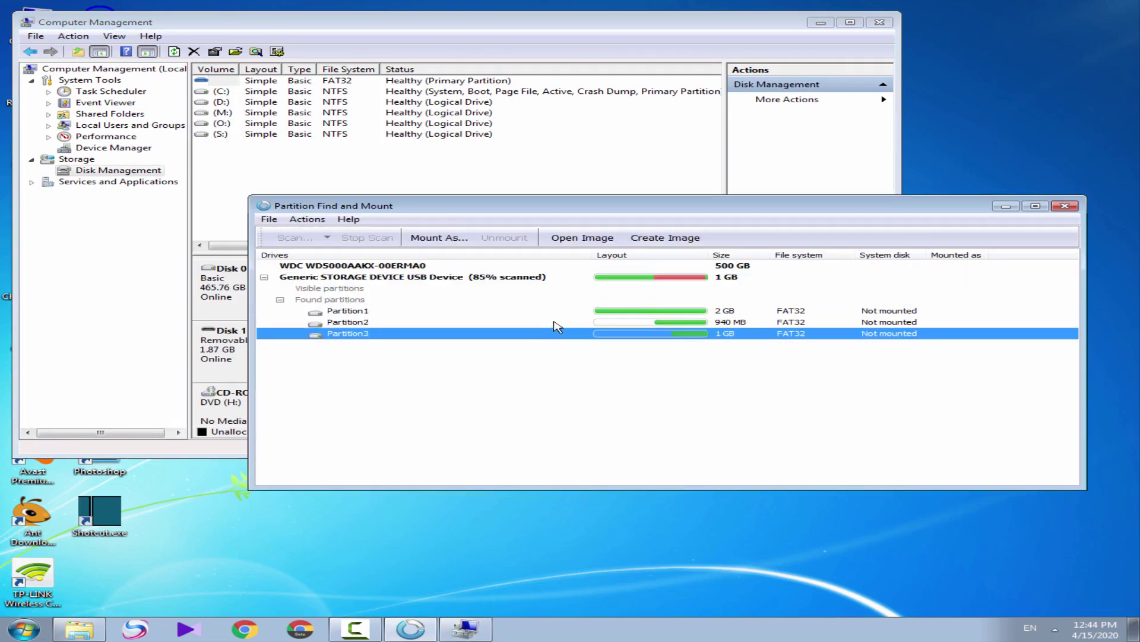
{"action": "left_click", "coordinate": [553, 321]}
{"action": "left_click", "coordinate": [558, 330]}
{"action": "left_click", "coordinate": [557, 322]}
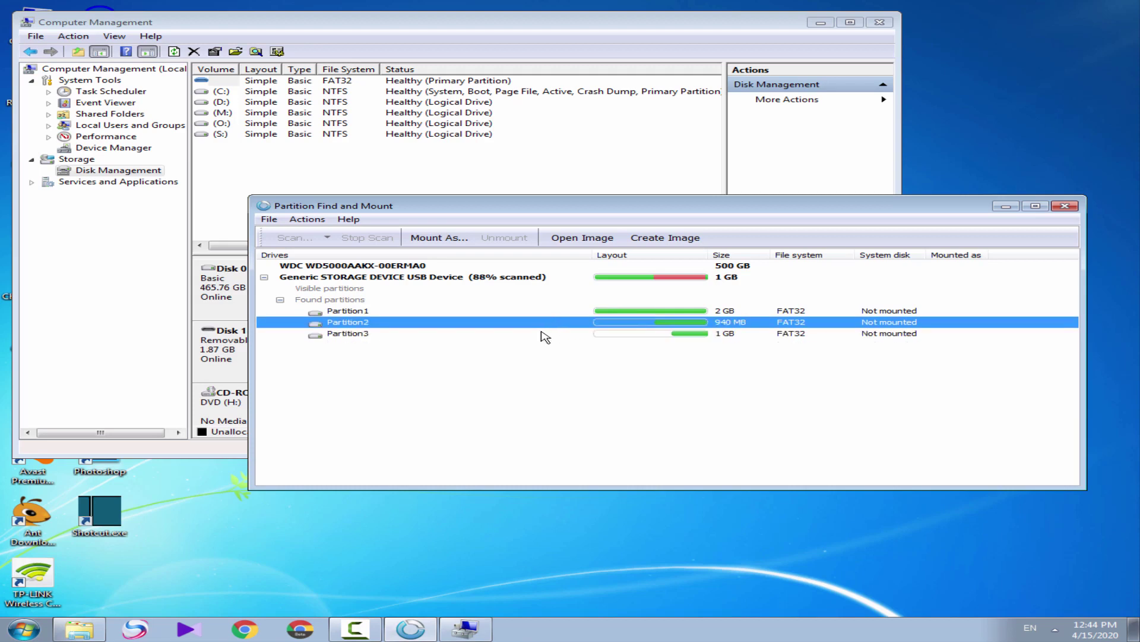
{"action": "left_click", "coordinate": [522, 313]}
{"action": "left_click", "coordinate": [515, 323]}
{"action": "left_click", "coordinate": [511, 335]}
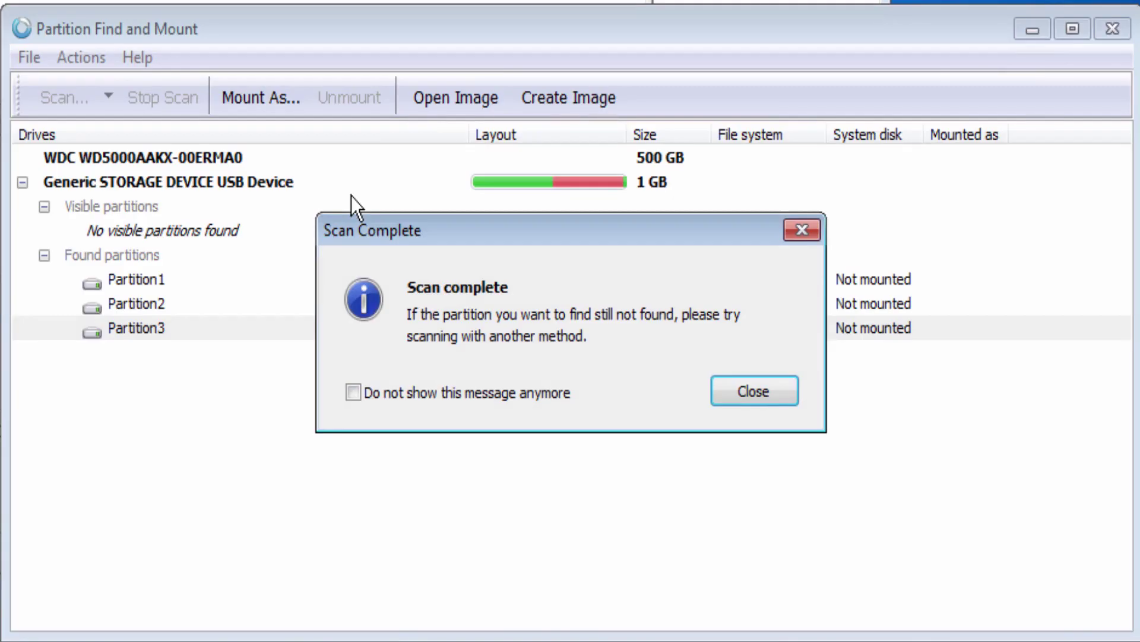
- Close the scan completion notice and select Partition1 among the found partitions
{"action": "left_click", "coordinate": [765, 383]}
{"action": "left_click", "coordinate": [163, 279]}
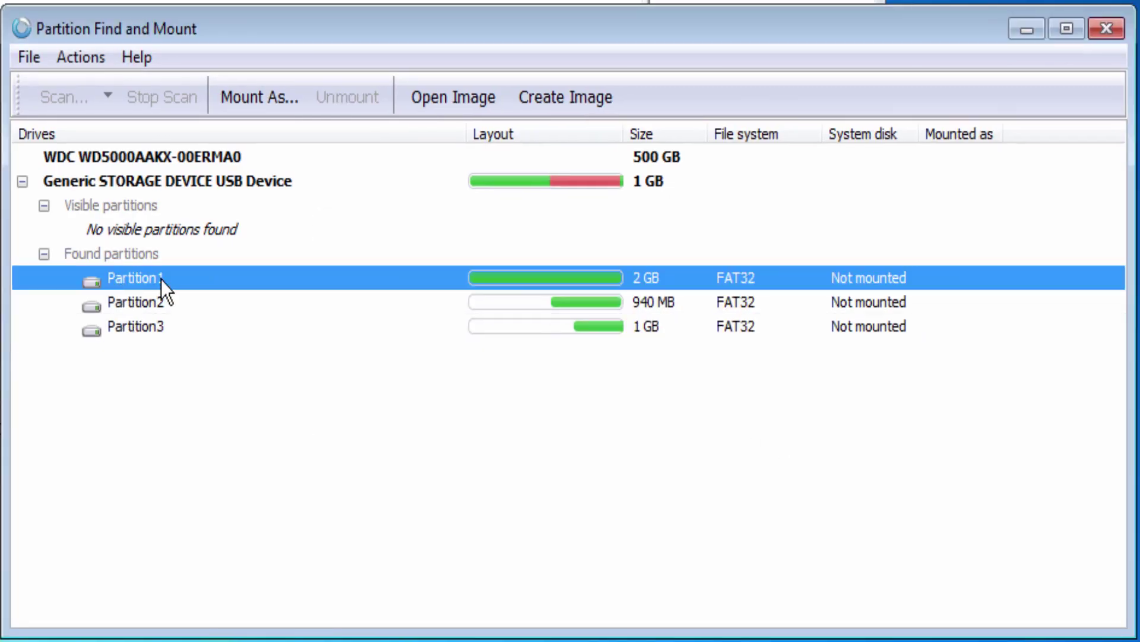
{"action": "right_click", "coordinate": [136, 272]}
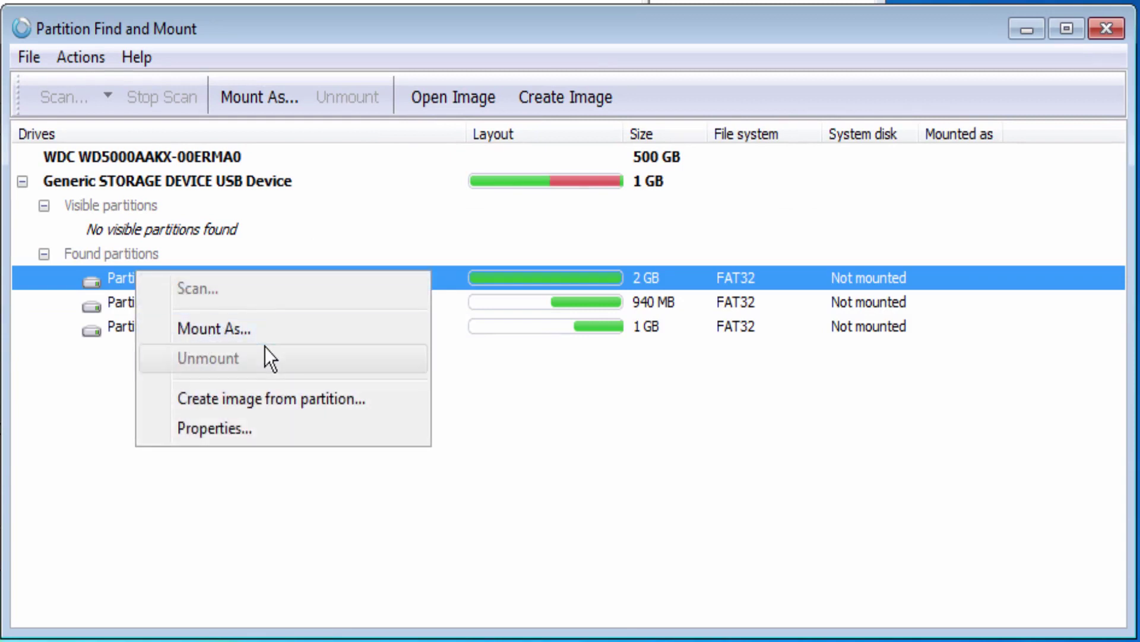
{"action": "left_click", "coordinate": [455, 276]}
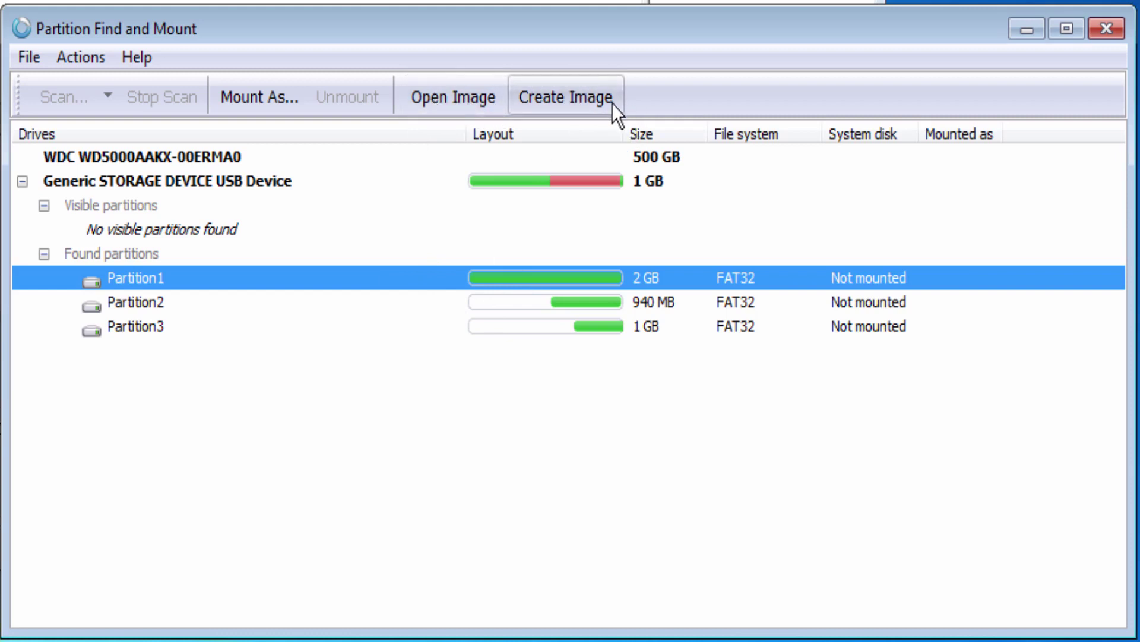
{"action": "left_click", "coordinate": [59, 185]}
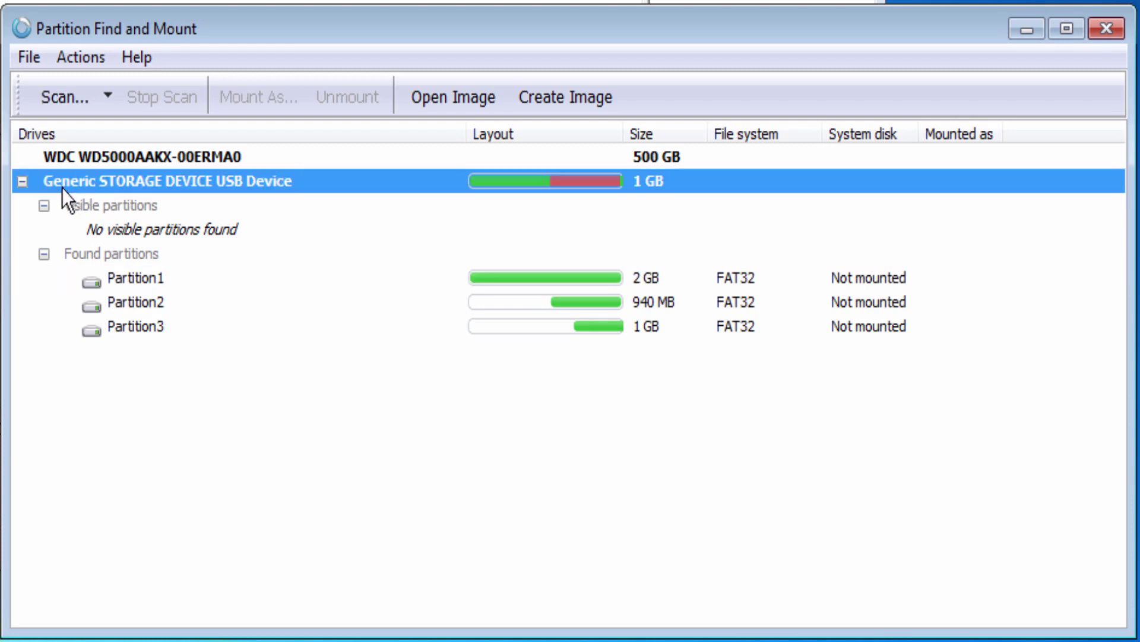
{"action": "left_click", "coordinate": [131, 277]}
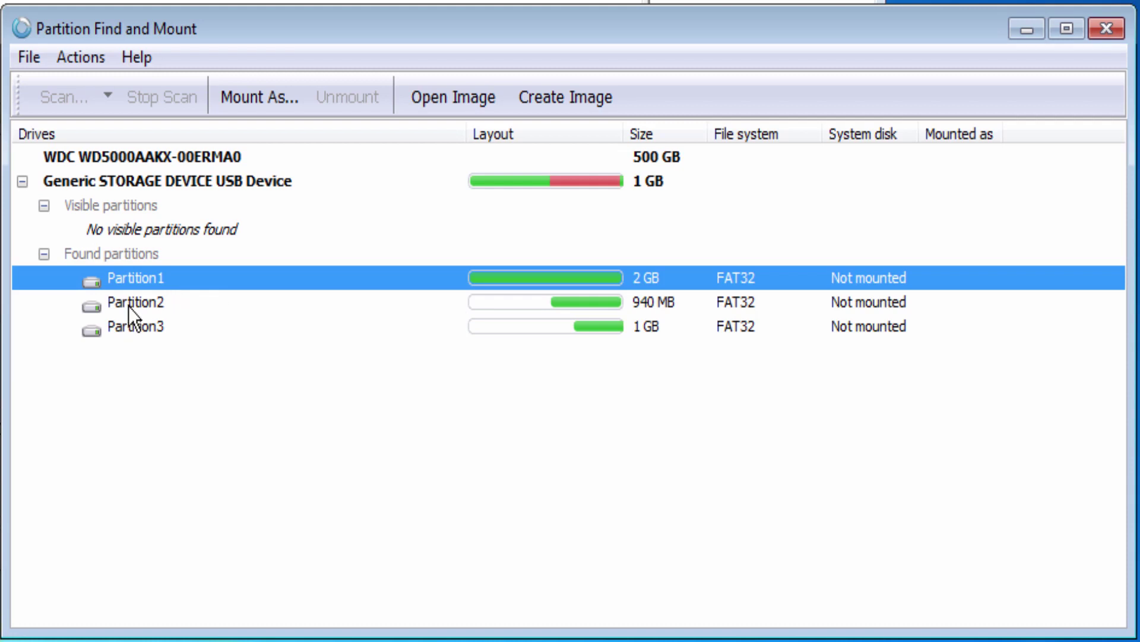
- Mount Partition1 as drive A: with its volume opened in Windows Explorer
{"action": "right_click", "coordinate": [127, 276]}
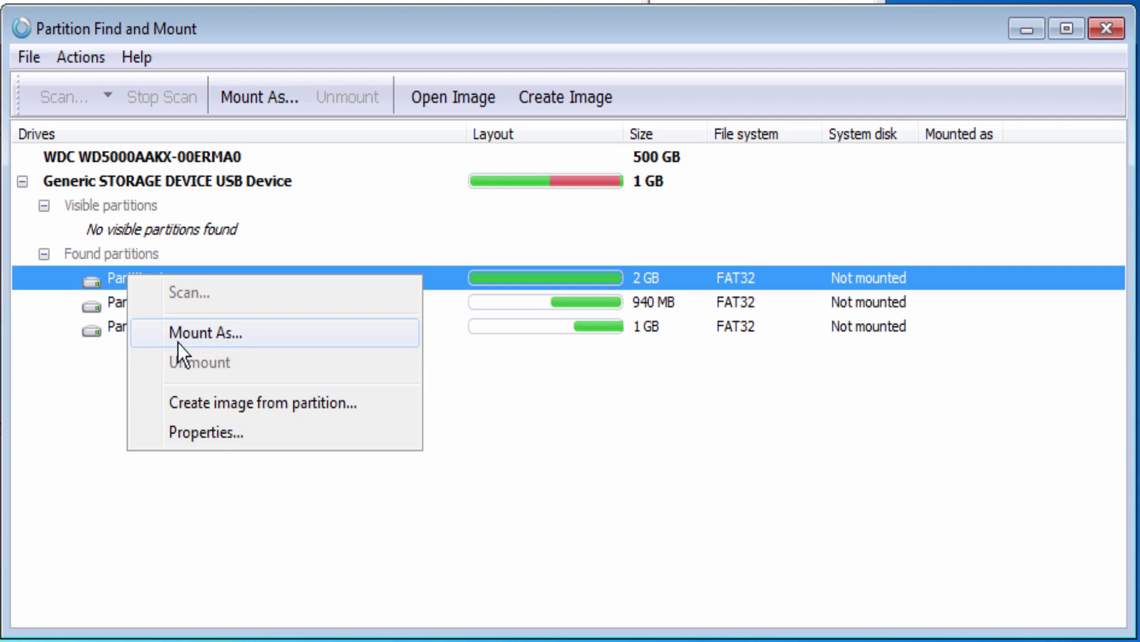
{"action": "left_click", "coordinate": [240, 344]}
{"action": "left_click", "coordinate": [622, 289]}
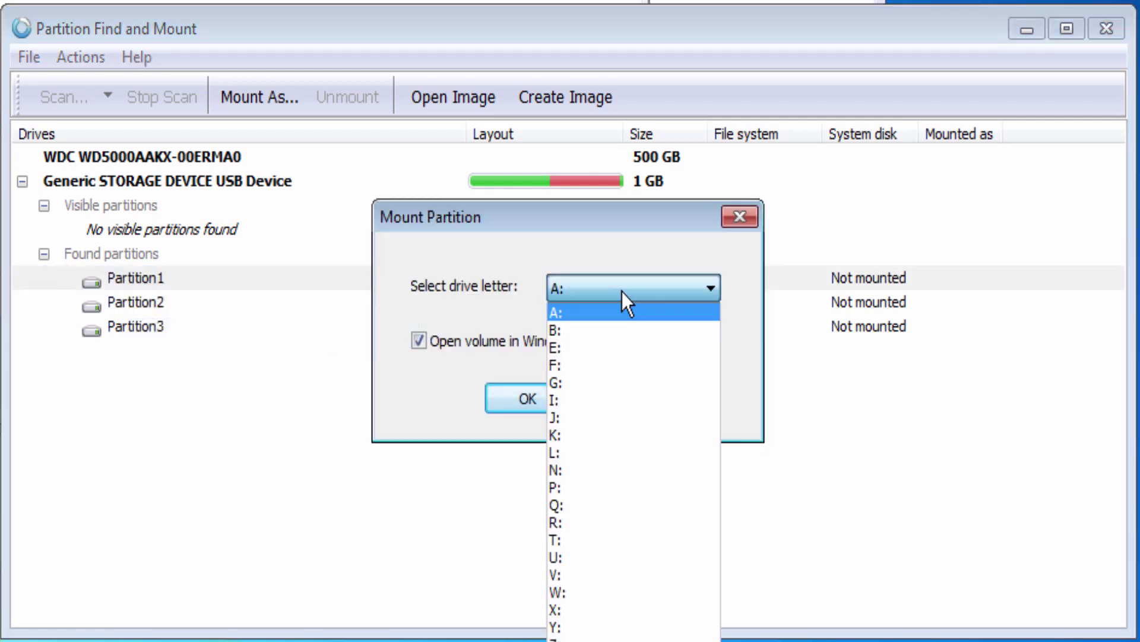
{"action": "left_click", "coordinate": [604, 299]}
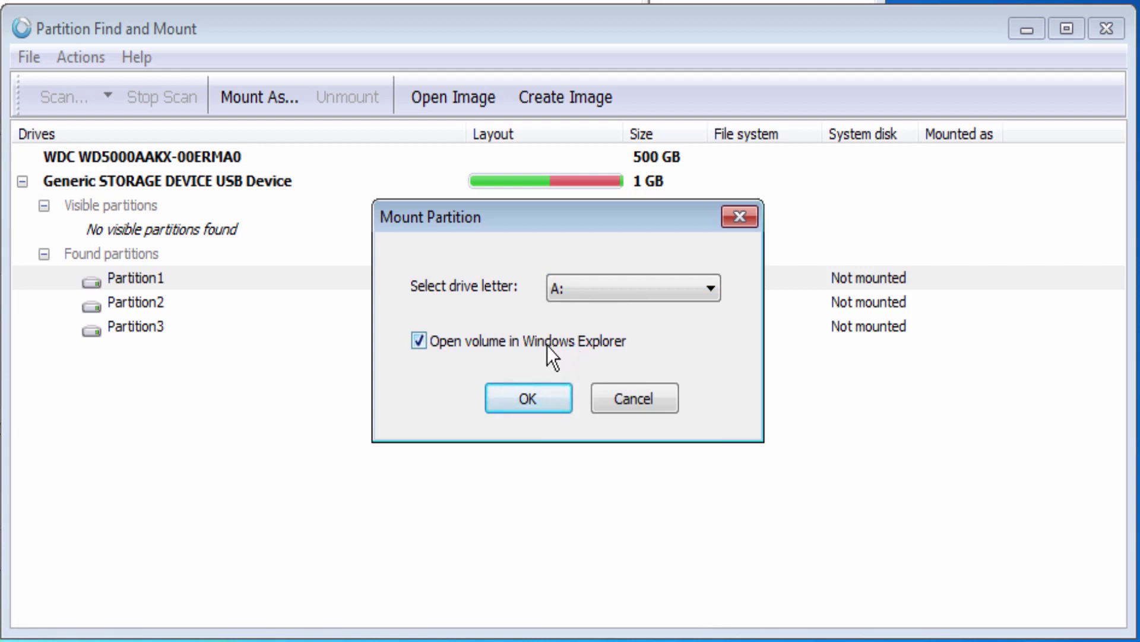
{"action": "left_click", "coordinate": [536, 401]}
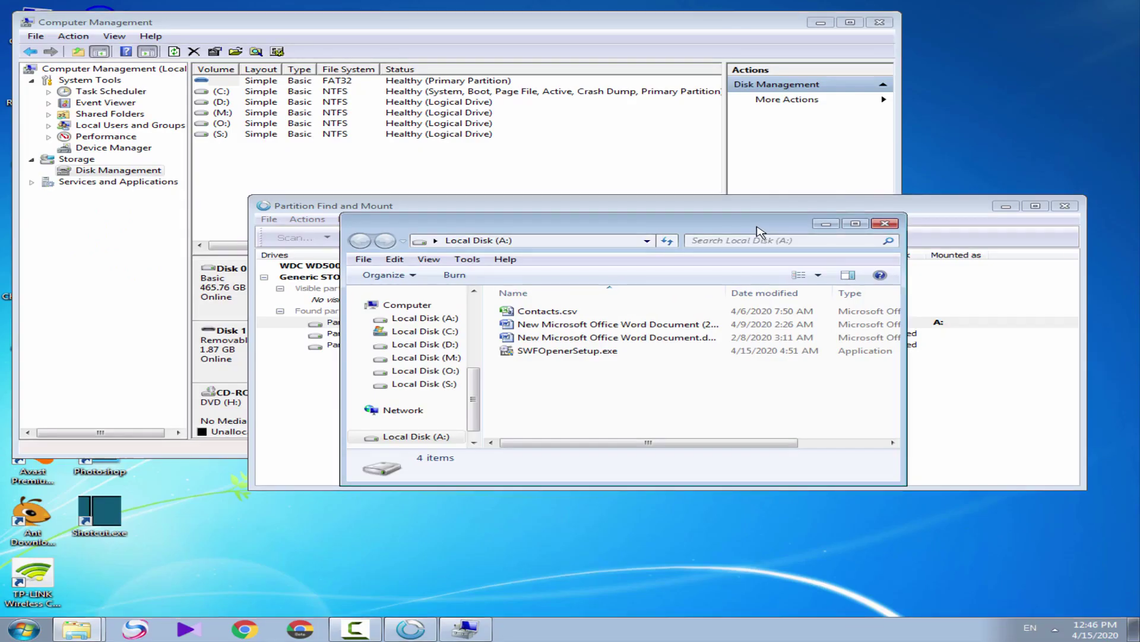
- Maximize the mounted drive A: window and select all the files in it
{"action": "left_click_drag", "start_coordinate": [760, 232], "coordinate": [665, 1]}
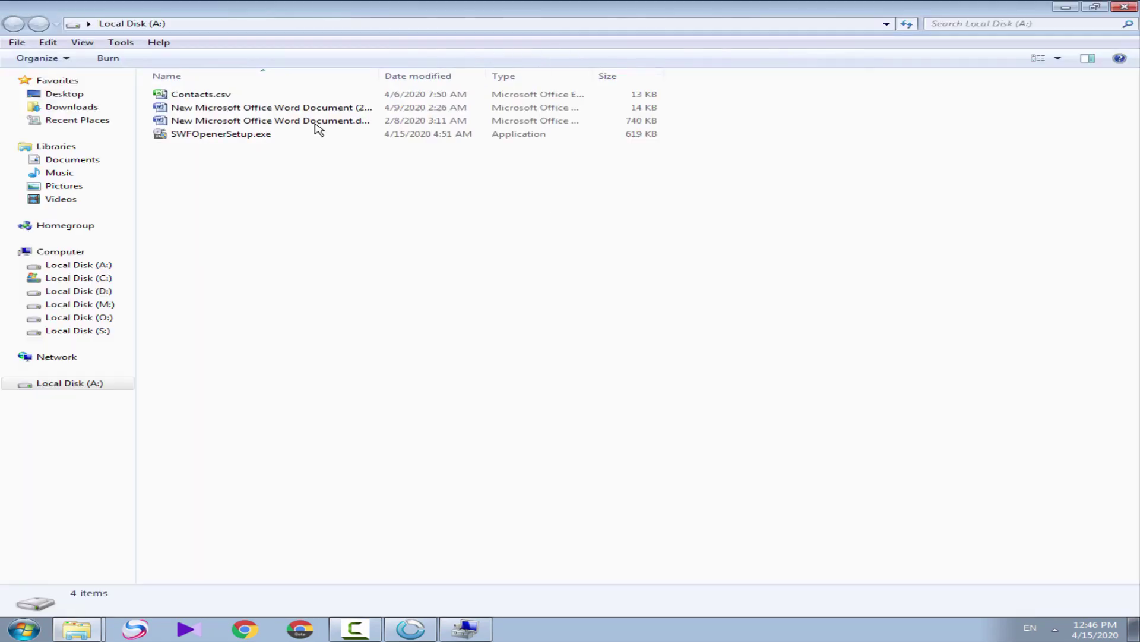
{"action": "left_click_drag", "start_coordinate": [240, 209], "coordinate": [208, 84]}
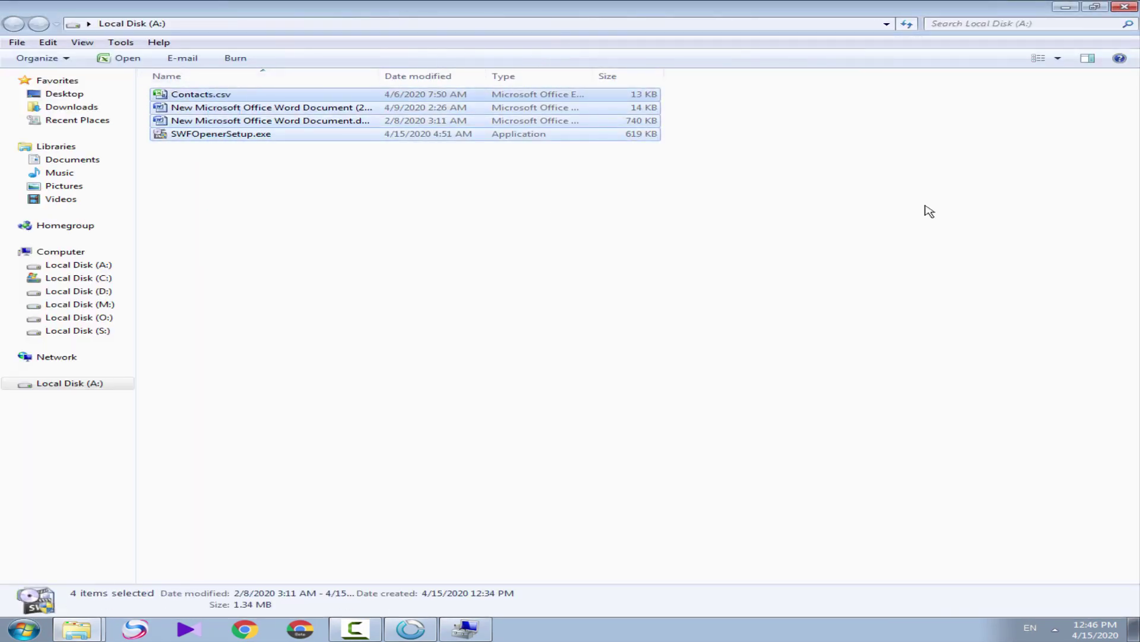
{"action": "left_click", "coordinate": [1072, 6]}
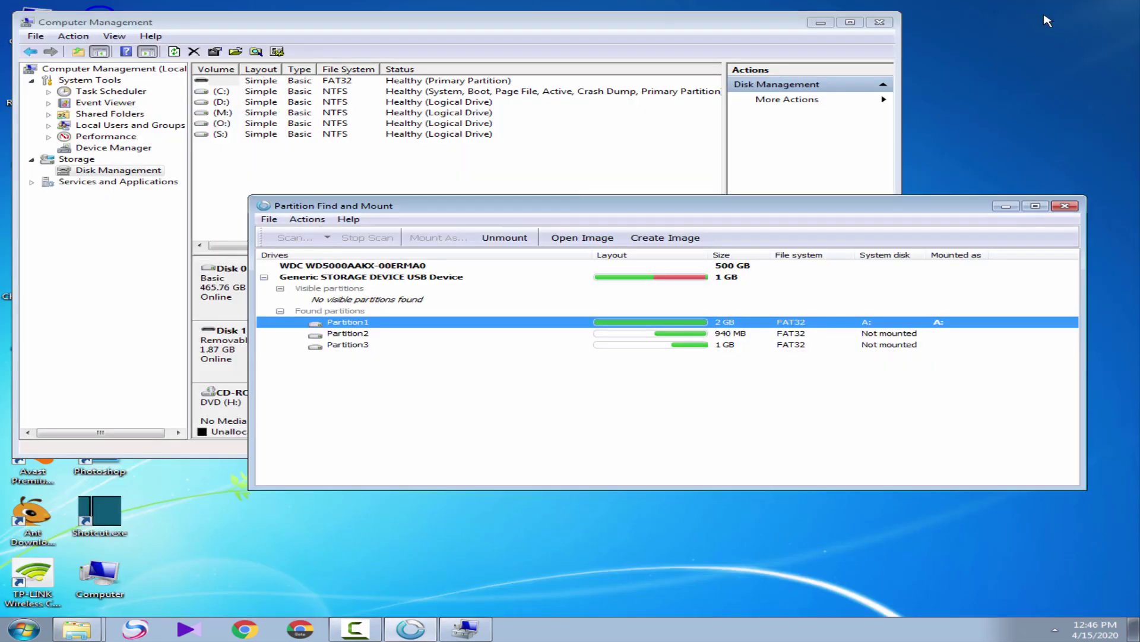
{"action": "left_click", "coordinate": [337, 336]}
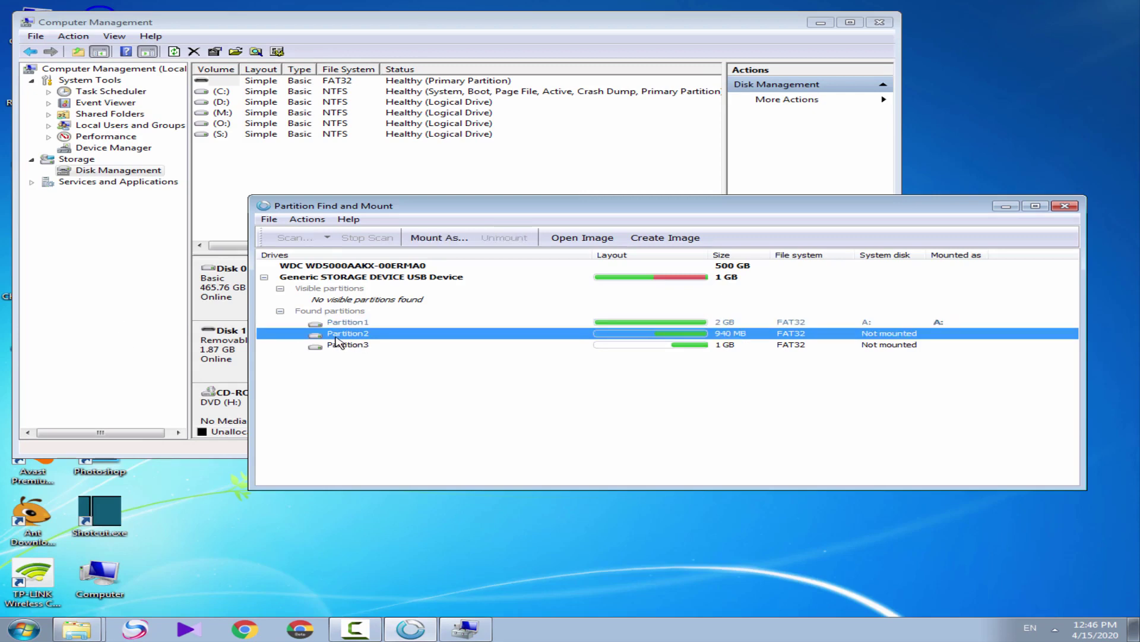
{"action": "left_click", "coordinate": [334, 347]}
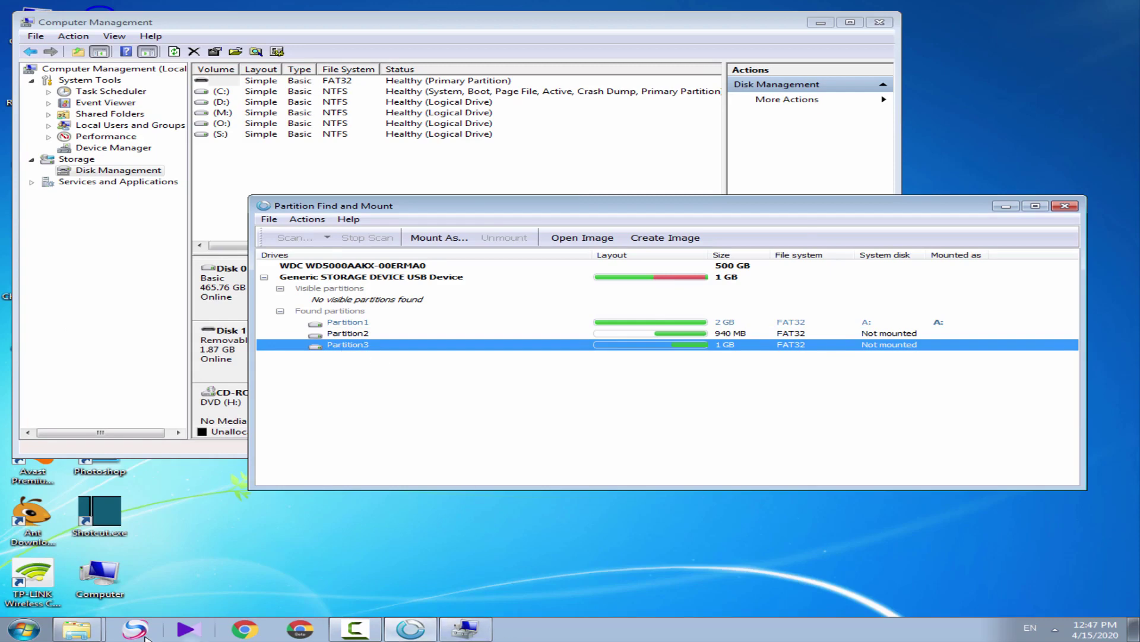
- Copy the selected files from drive A: and paste them onto the desktop
{"action": "left_click", "coordinate": [78, 628]}
{"action": "right_click", "coordinate": [202, 93]}
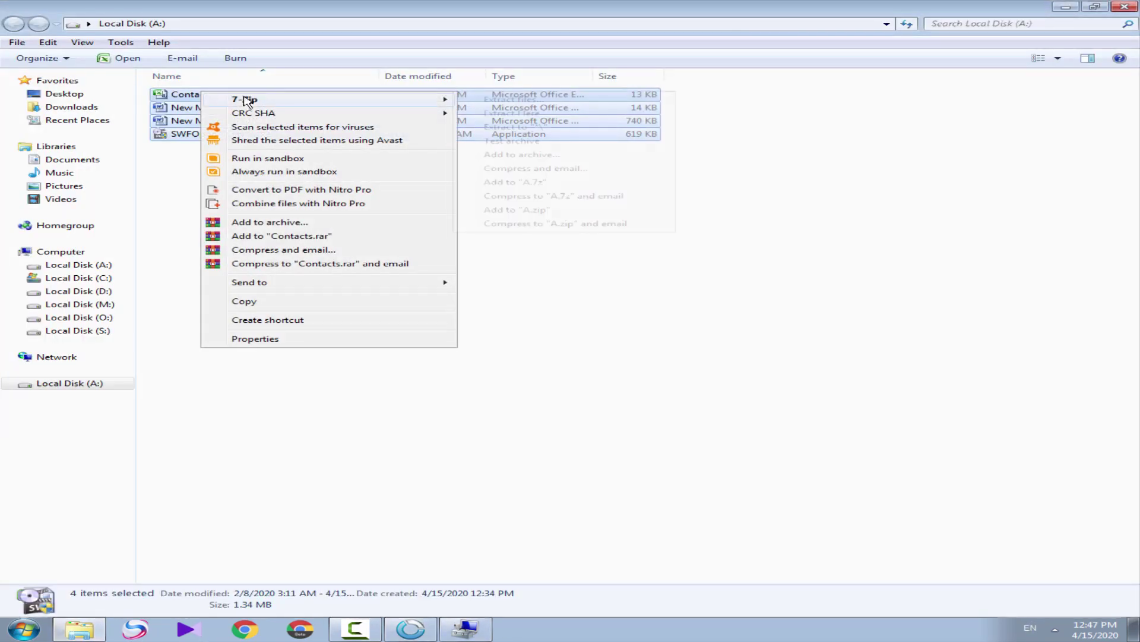
{"action": "left_click", "coordinate": [259, 301]}
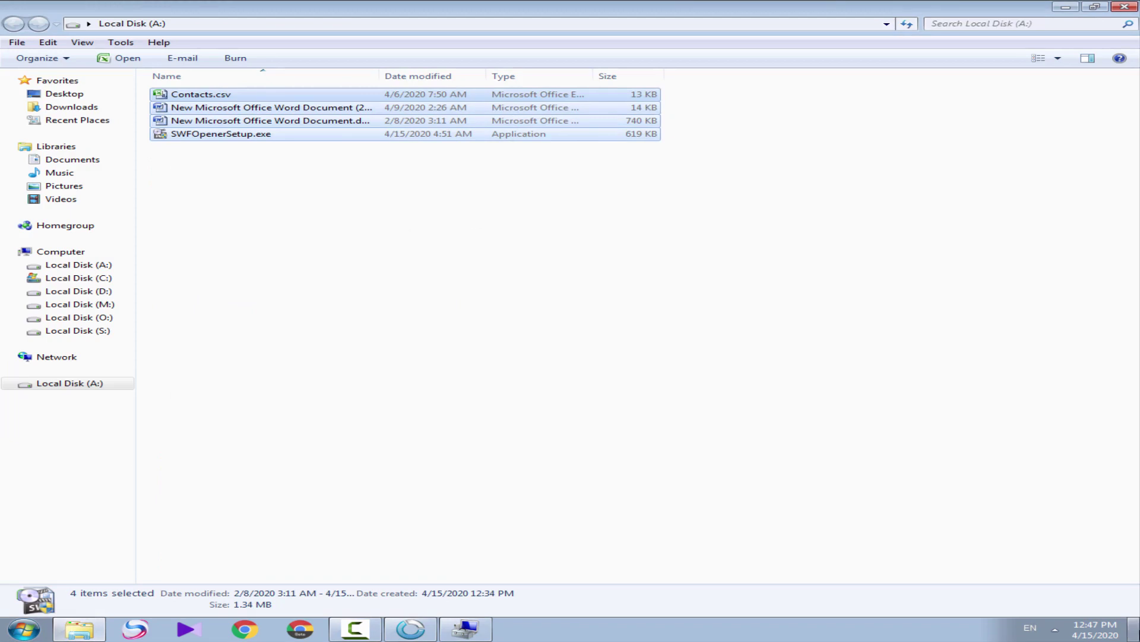
{"action": "left_click", "coordinate": [1134, 629]}
{"action": "right_click", "coordinate": [361, 313]}
{"action": "left_click", "coordinate": [458, 384]}
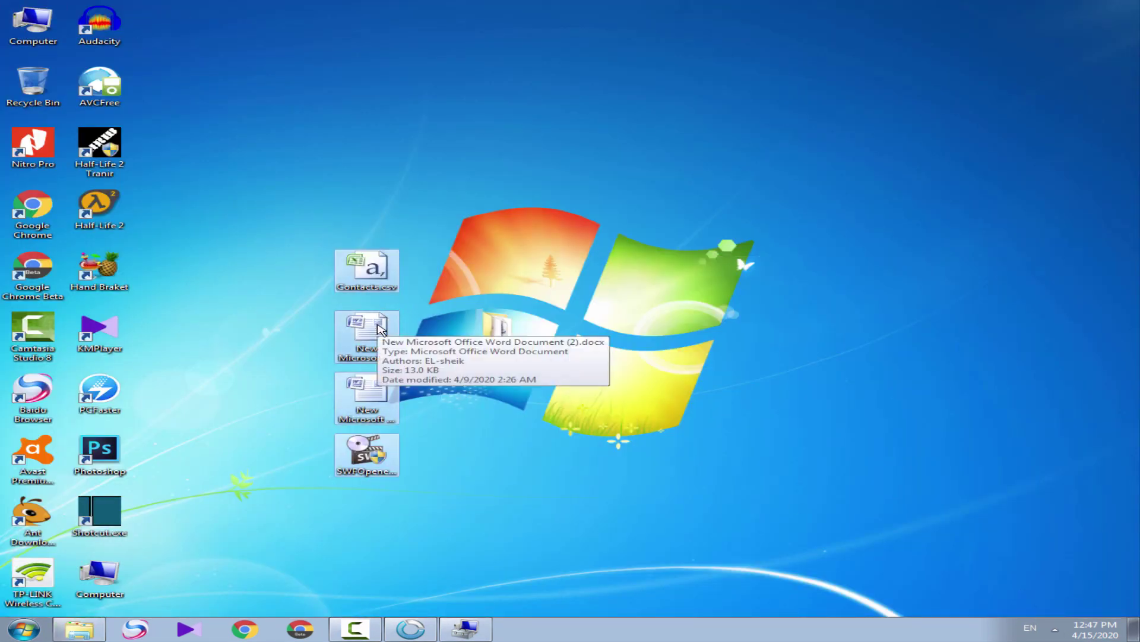
- Open the recovered New Microsoft Office Word Document (2).docx from the desktop and select its text to check the content
{"action": "left_click", "coordinate": [420, 348]}
{"action": "left_click", "coordinate": [397, 345]}
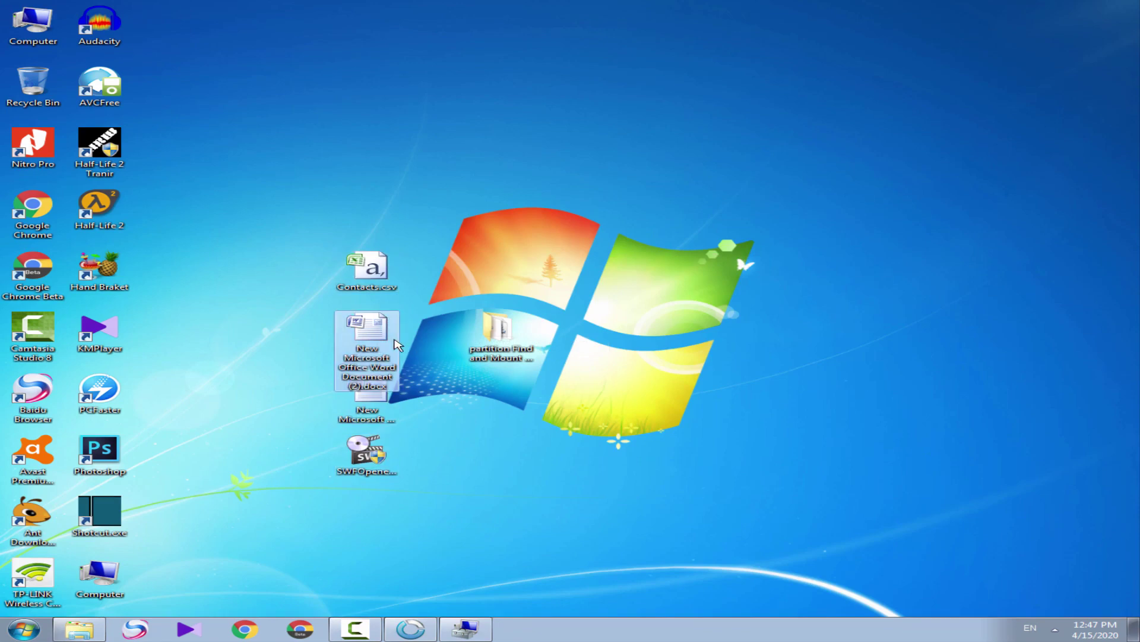
{"action": "double_click", "coordinate": [396, 345]}
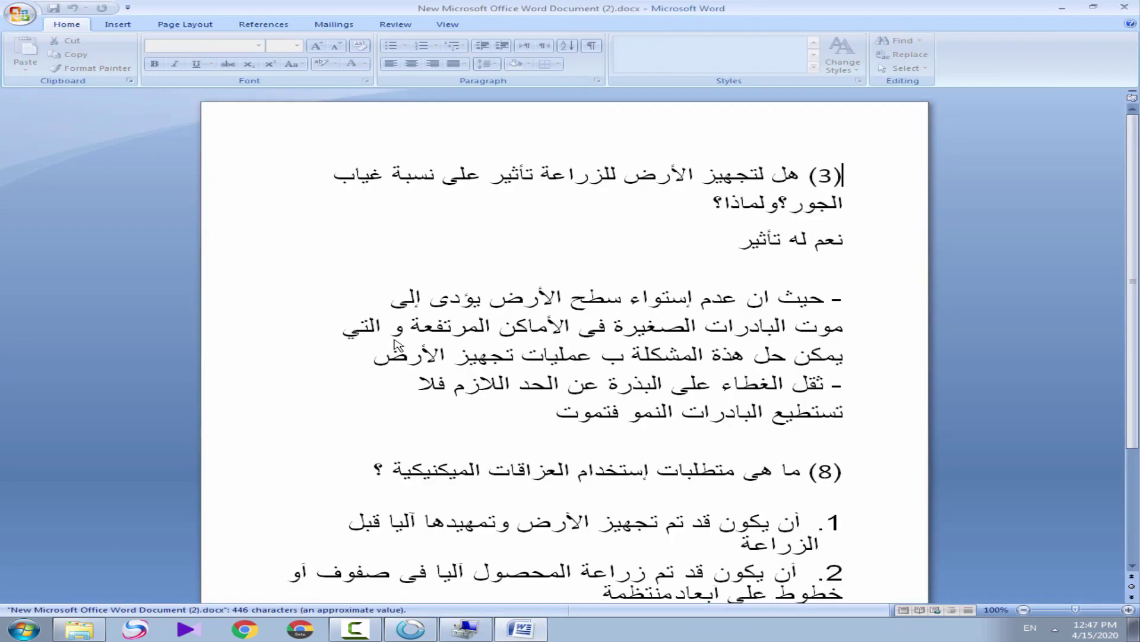
{"action": "left_click_drag", "start_coordinate": [806, 150], "coordinate": [442, 572]}
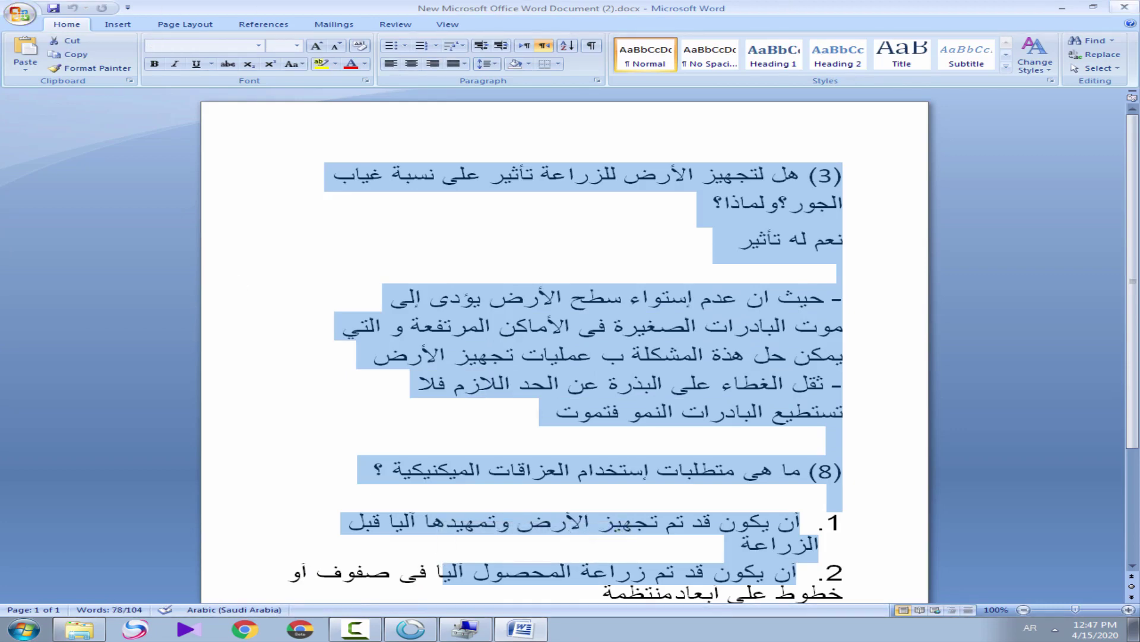